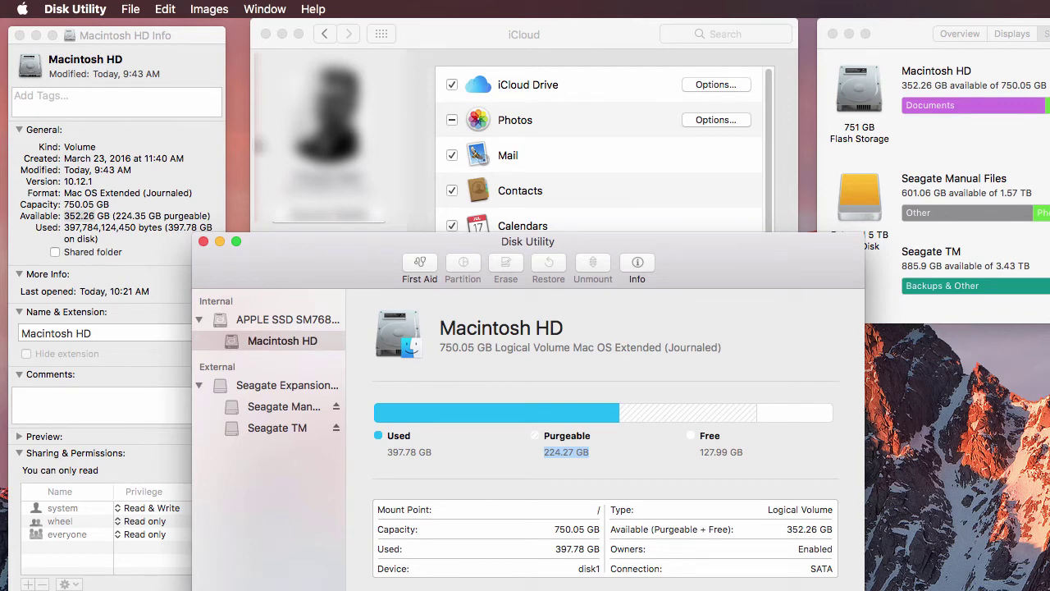
Step: Highlight the Macintosh HD Info figures: 750.05 GB capacity, 352.26 GB available, 224.35 GB purgeable
left_click(169, 32)
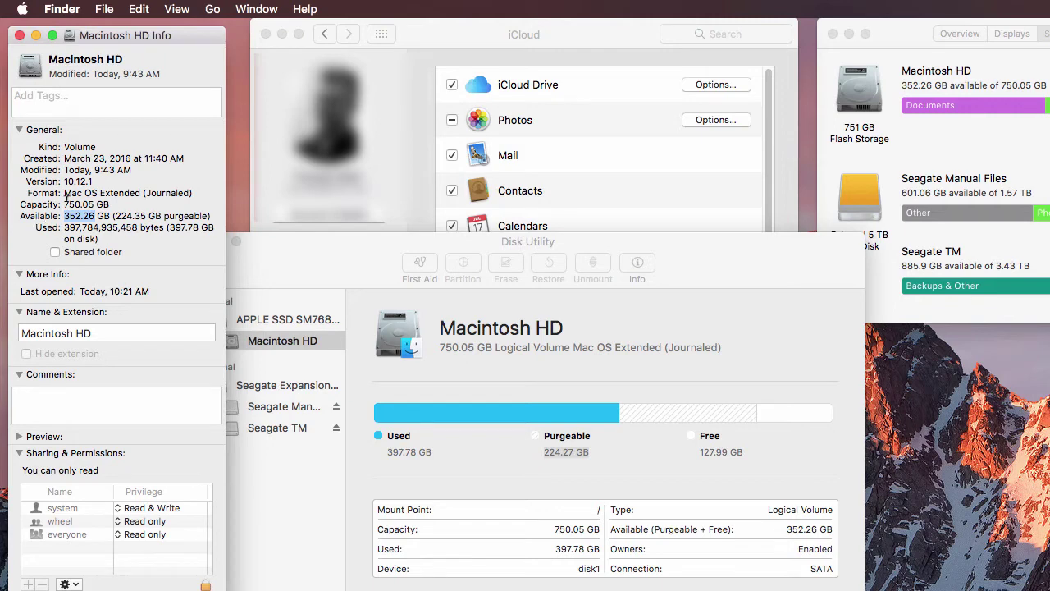
left_click_drag(65, 204, 94, 203)
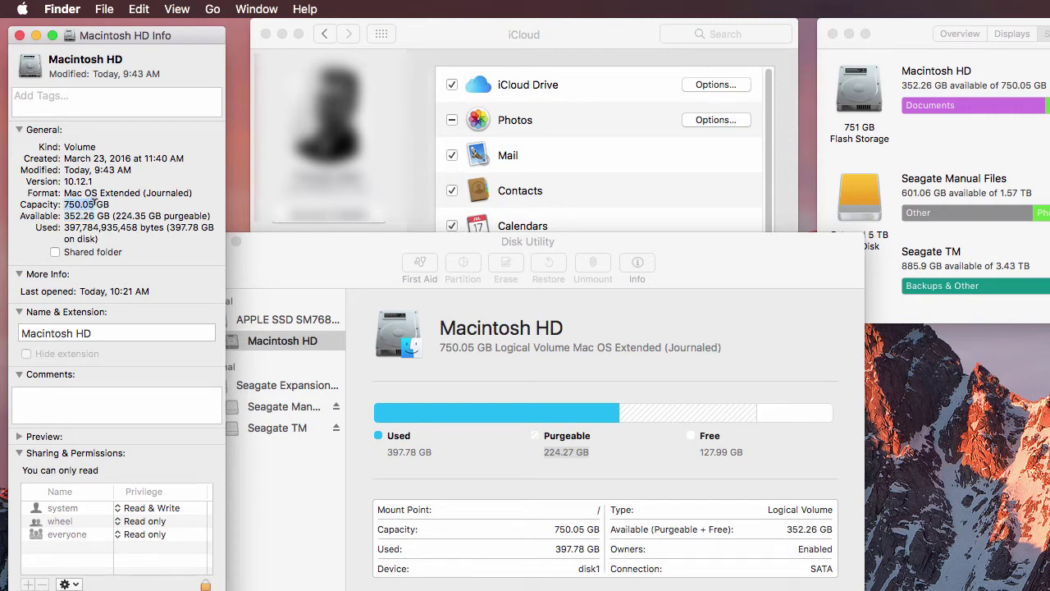
mouse_move(64, 215)
left_mouse_down()
mouse_move(110, 215)
mouse_move(119, 227)
mouse_move(95, 215)
left_mouse_up()
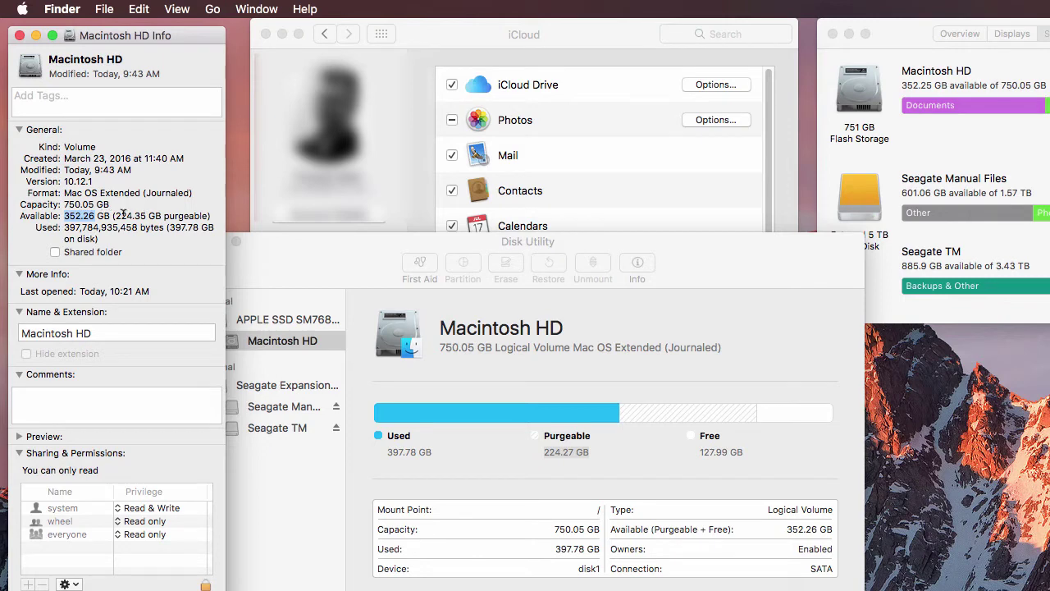
left_click_drag(114, 215, 148, 215)
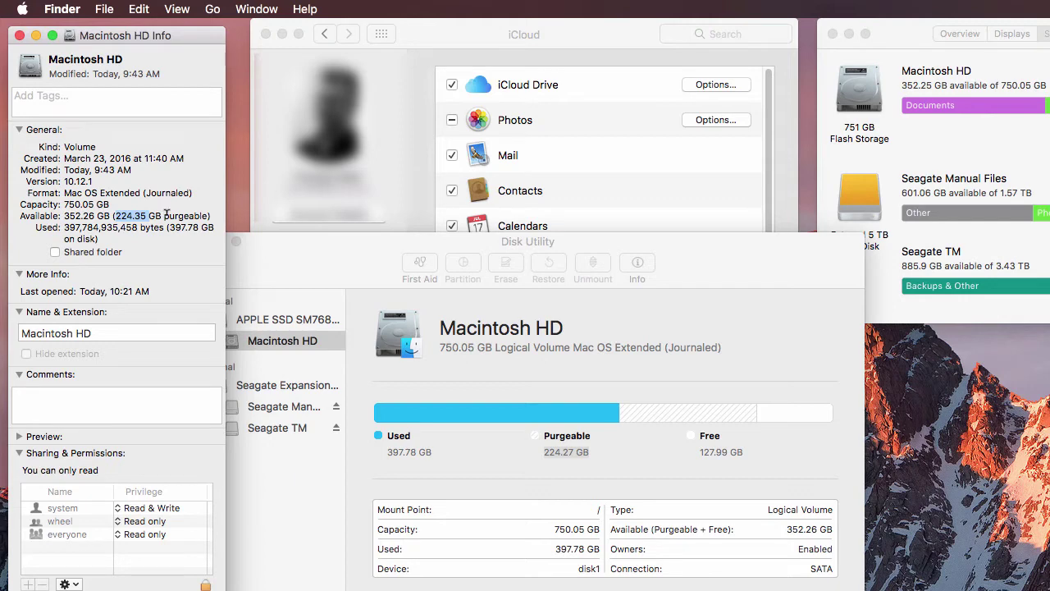
Step: Show the iCloud Drive options and browse the list of apps storing documents in iCloud
left_click(510, 37)
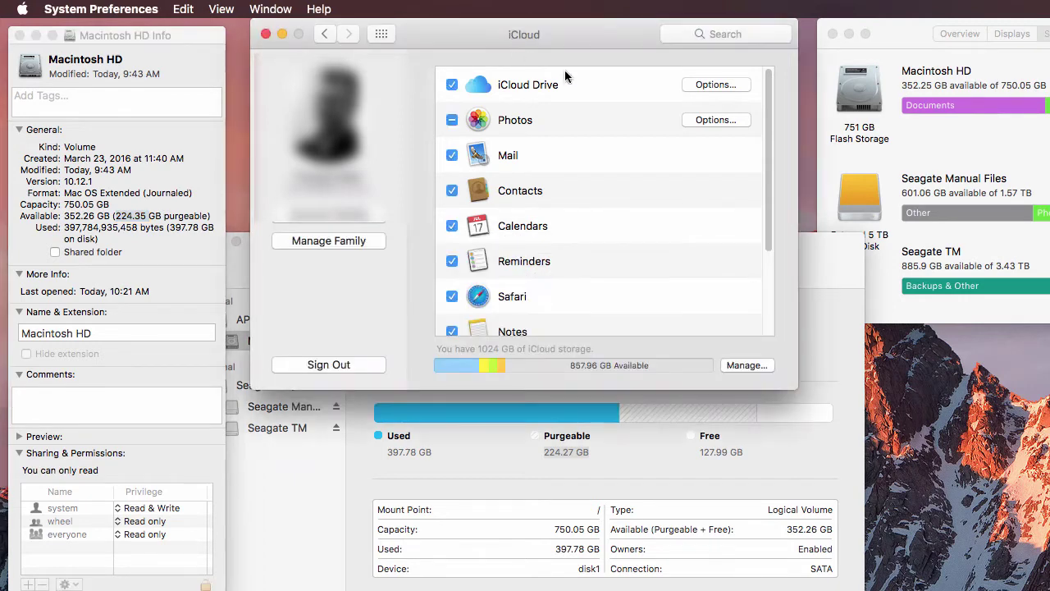
left_click(711, 85)
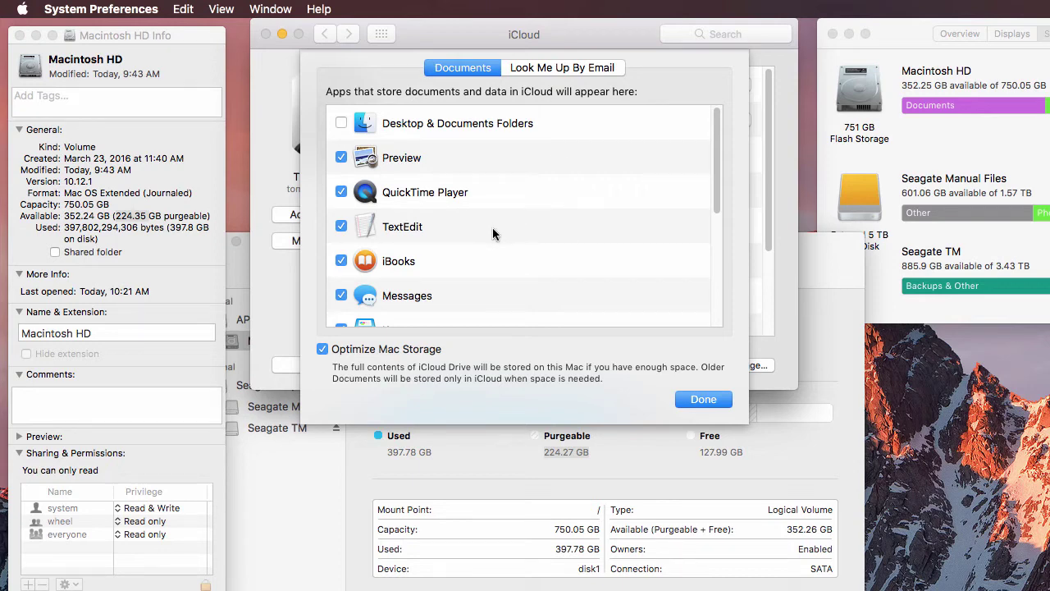
scroll(493, 232, "down", 3)
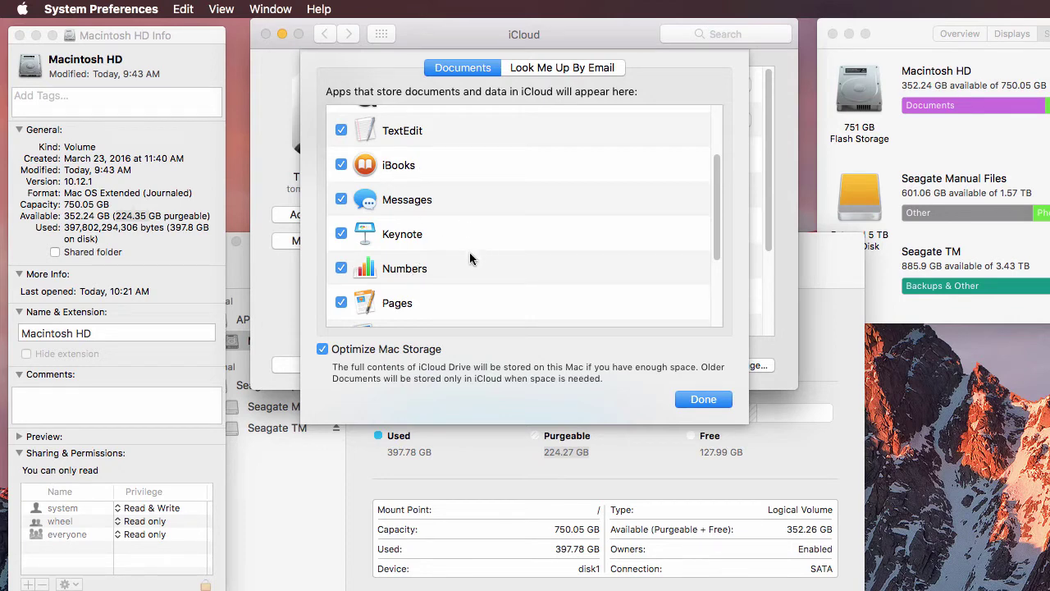
scroll(443, 260, "down", 1)
scroll(443, 259, "up", 3)
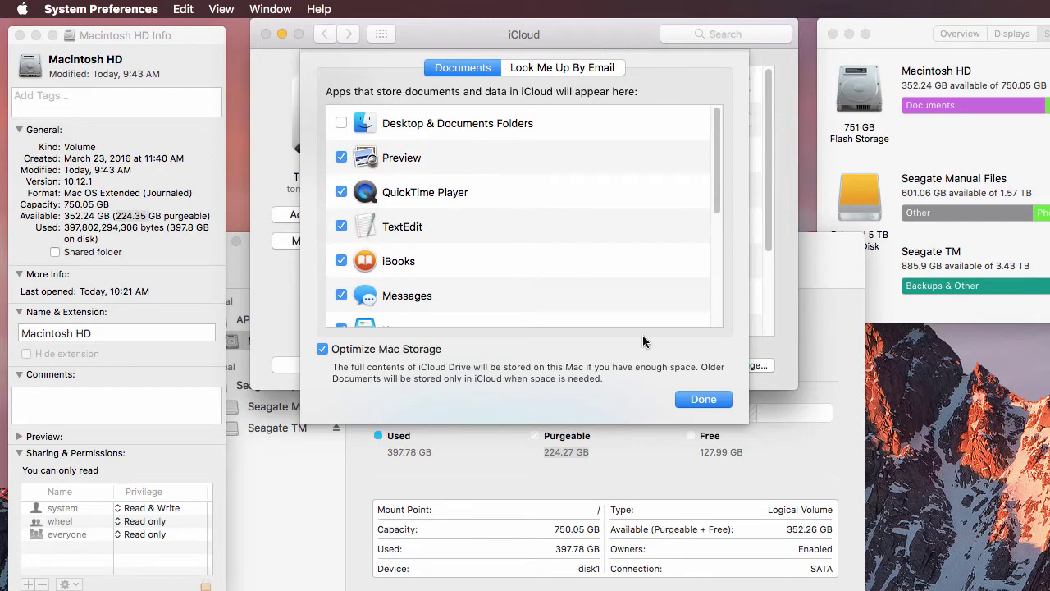
Step: Dismiss the iCloud Drive Options sheet with Done, returning to the iCloud services list
left_click(696, 402)
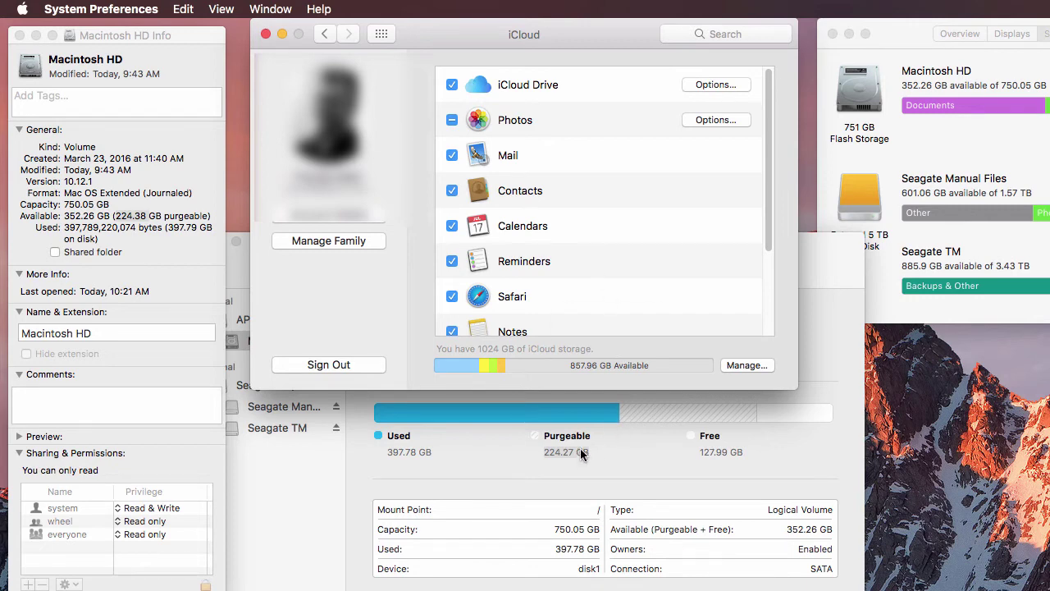
Step: Bring up the Photos options sheet from the iCloud preferences
left_click(715, 120)
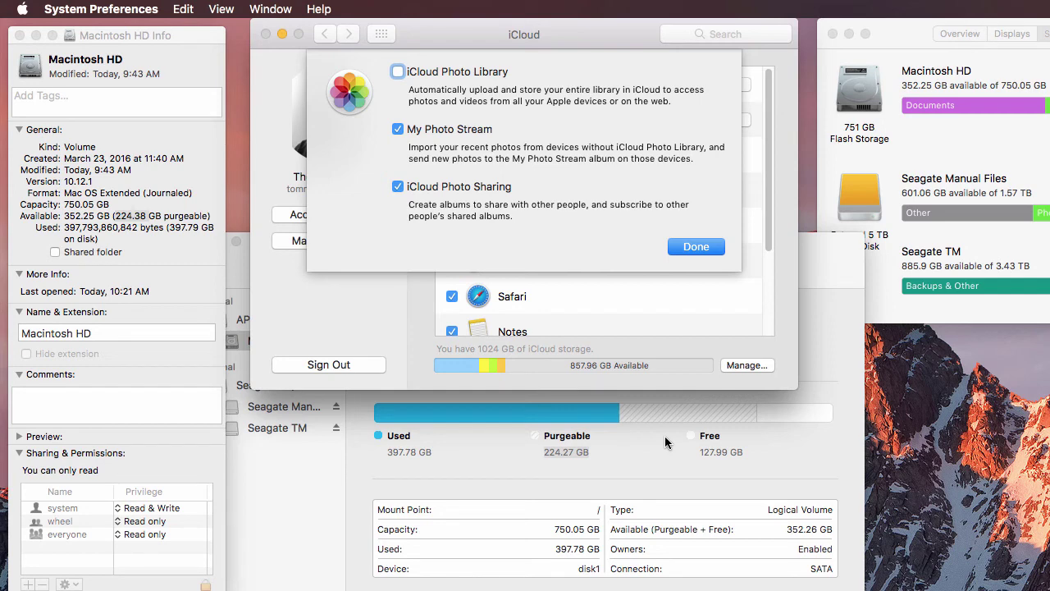
Step: Check the iCloud Photo Library box in the Photos options
left_click(448, 72)
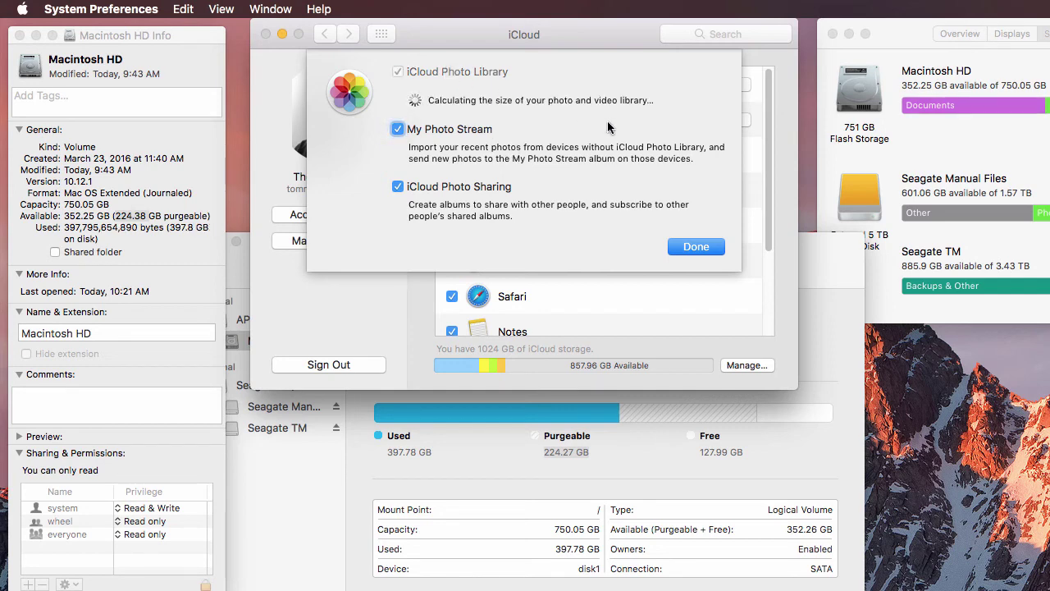